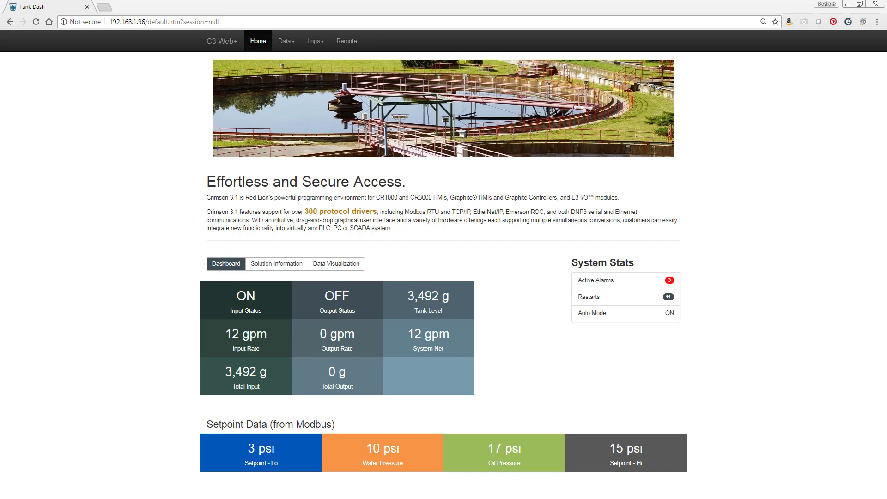
- Switch from the Tank Dash dashboard to the MODBUS TCP/IP PLC Simulator window
key(alt+Tab)
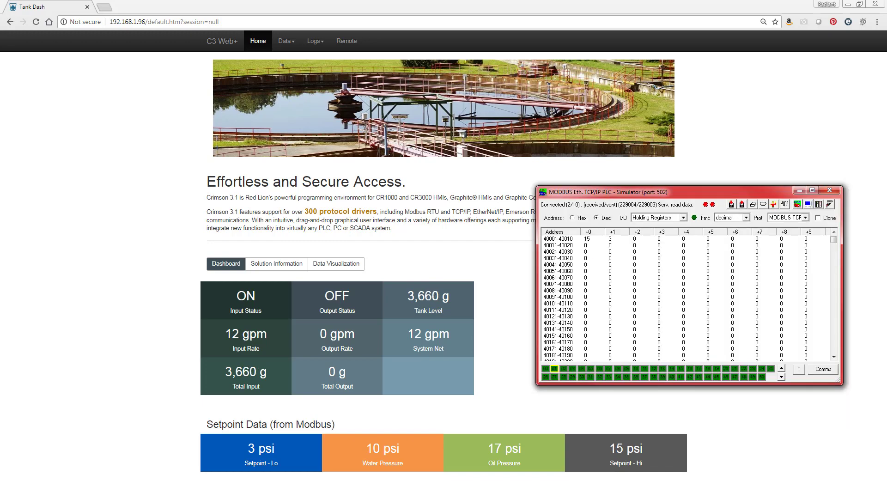
- Enter 18 in register 40001 and 5 in register 40002, then return to the Tank Dash browser
double_click(593, 239)
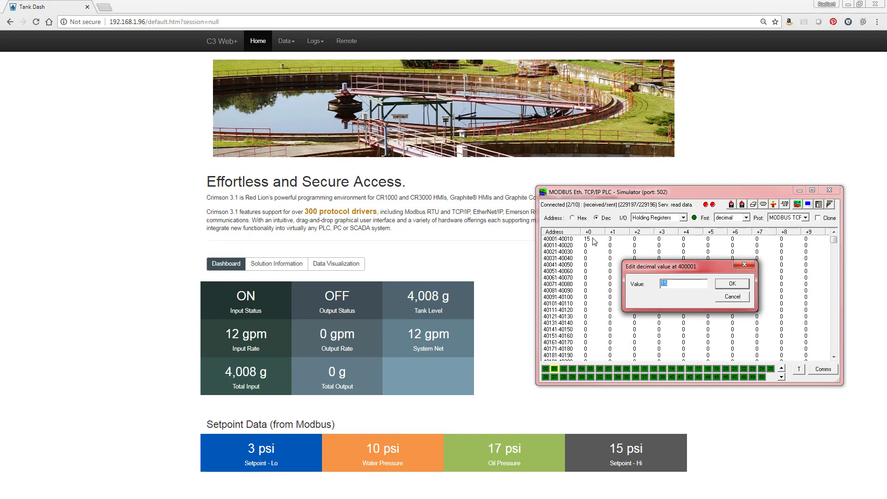
text(18)
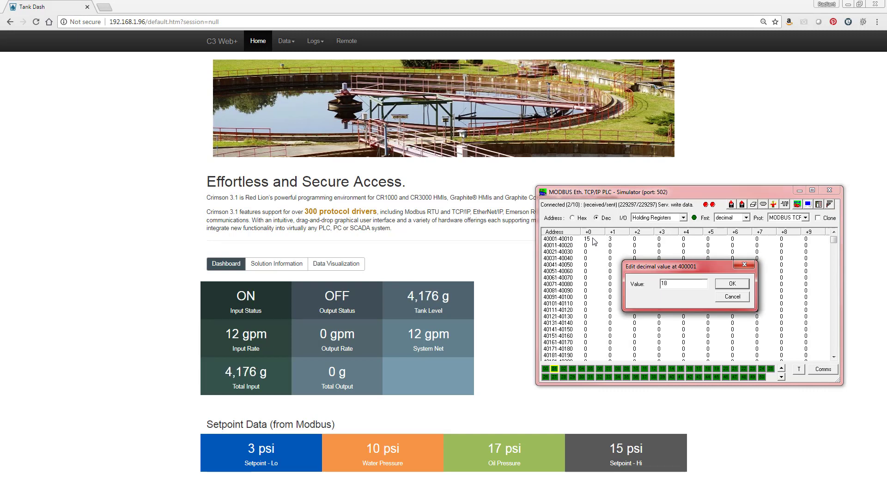
key(Return)
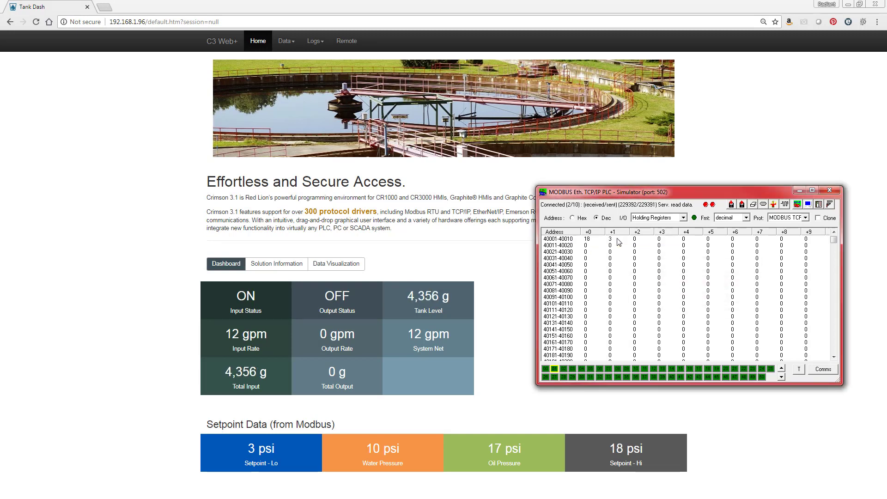
double_click(617, 240)
text(5)
key(Return)
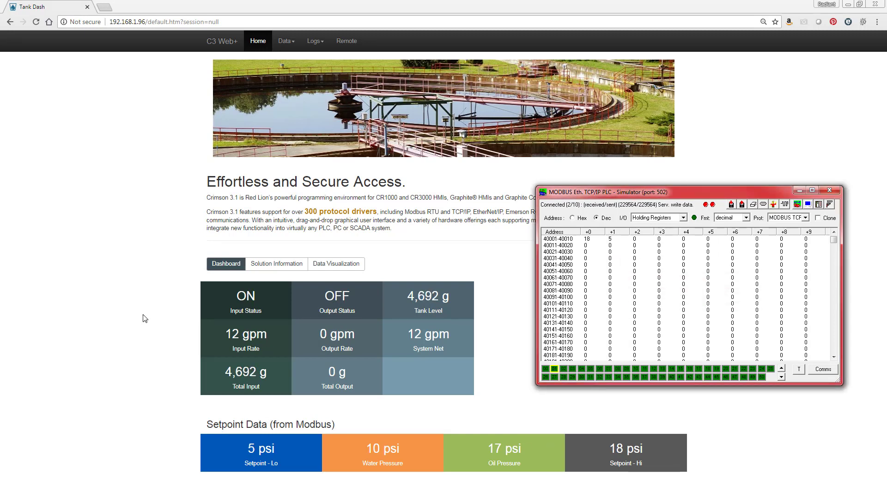
click(157, 298)
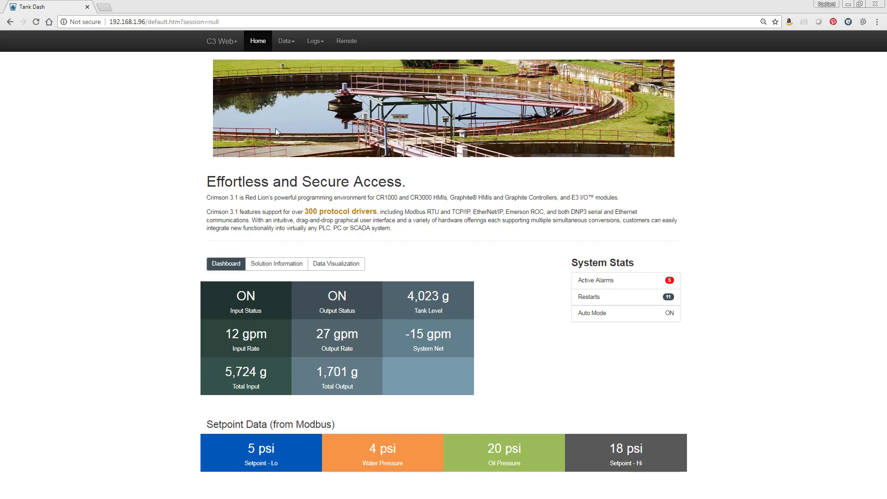
- Open the HMI Remote View and switch the tank inlet off from its menu
click(349, 45)
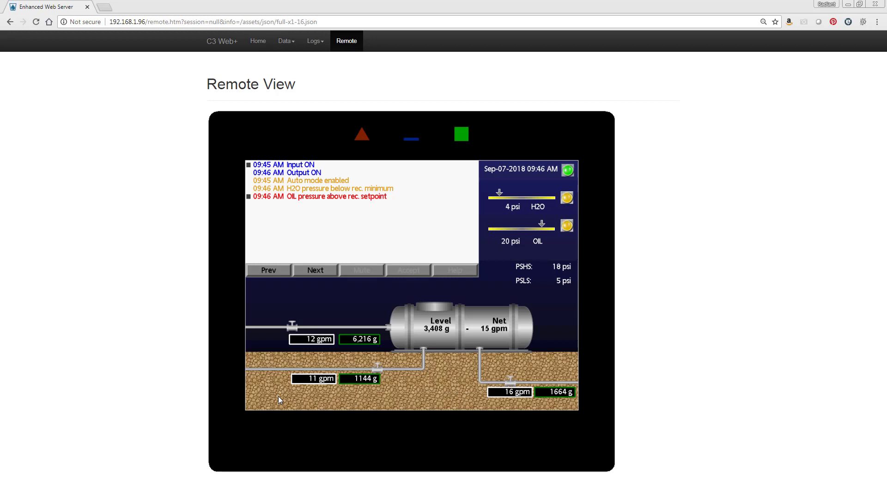
click(256, 403)
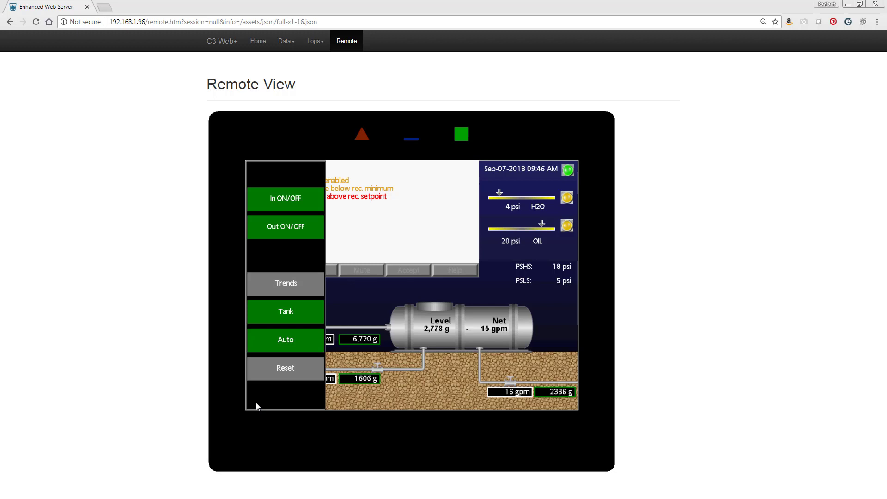
click(273, 203)
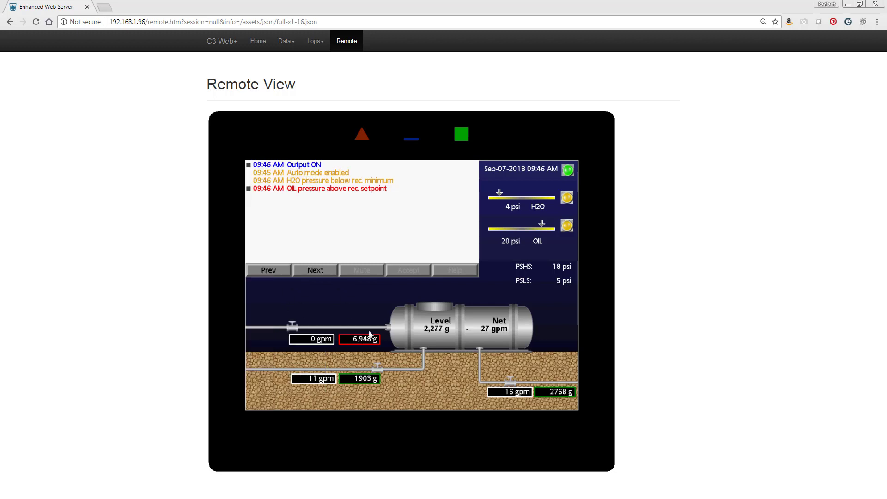
- View the tank trends chart, then go back to the tank overview screen
click(253, 398)
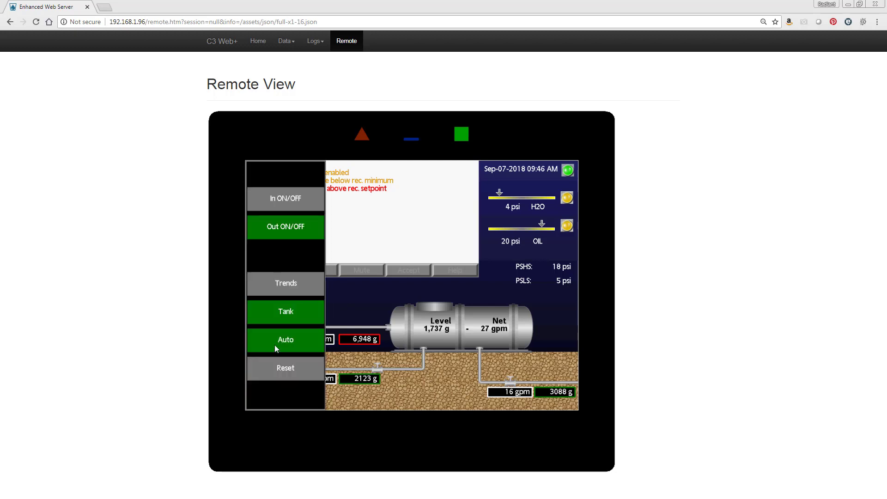
click(273, 286)
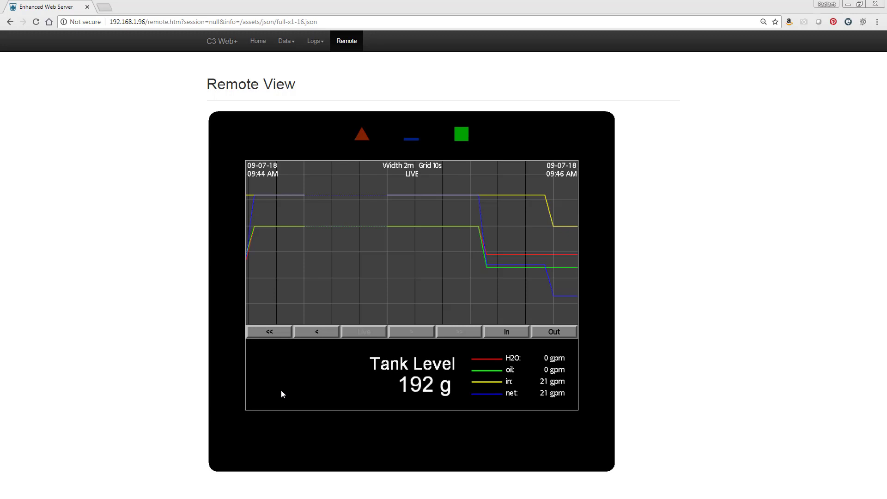
click(261, 400)
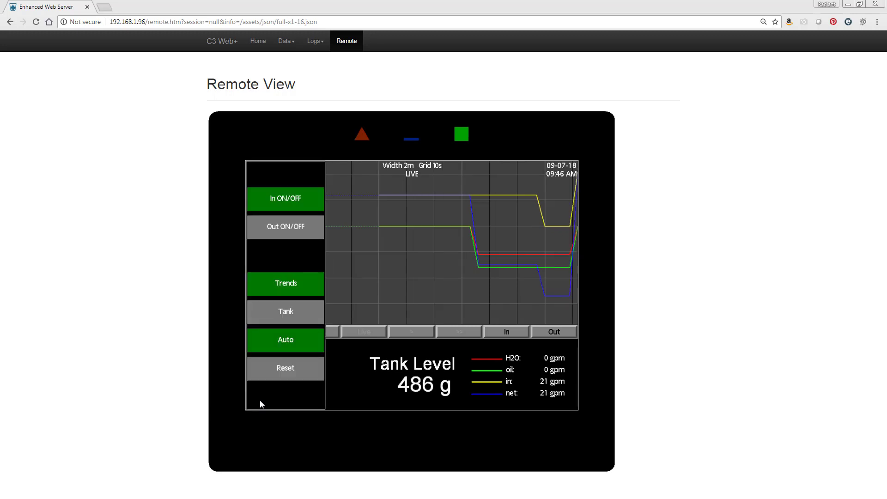
click(290, 312)
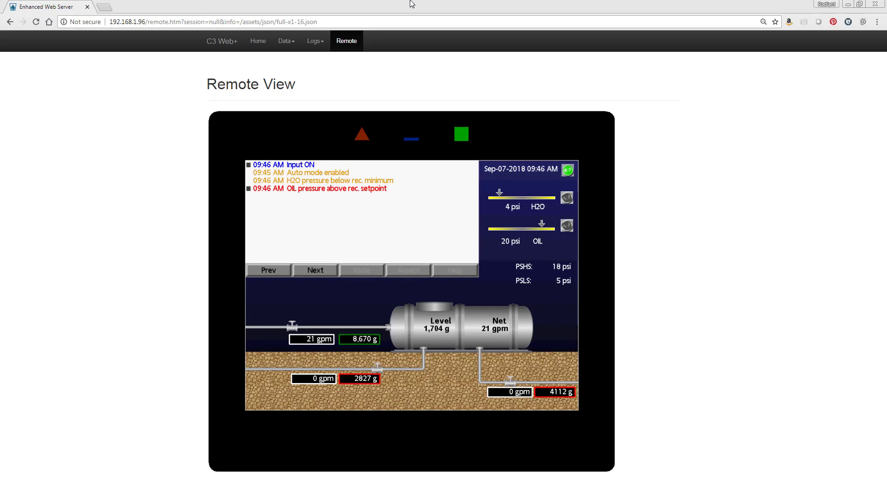
- Switch to Ignition Designer and maximize its window
key(alt+Tab)
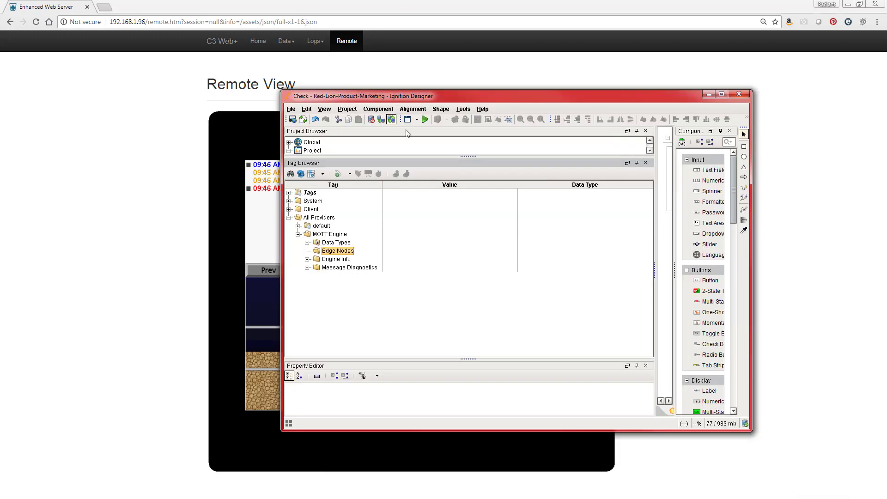
click(721, 95)
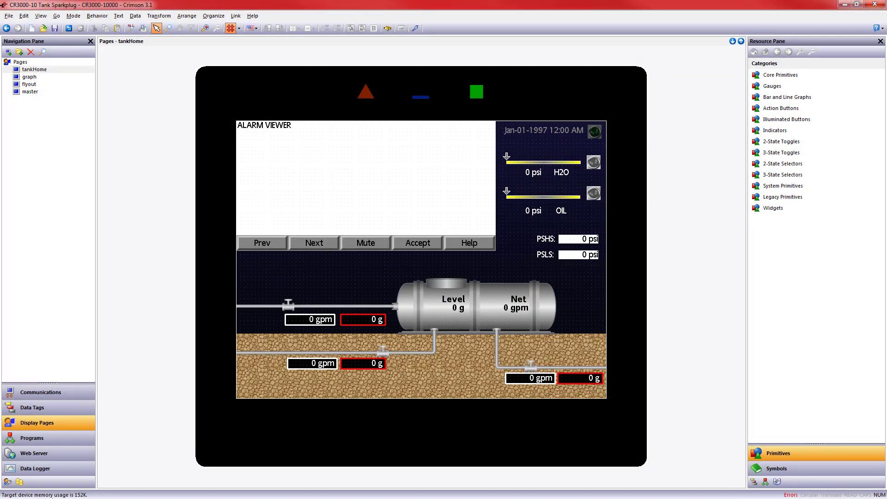
- Open the Sparkplug MQTT connector settings and set Enable Agent to Yes
click(34, 399)
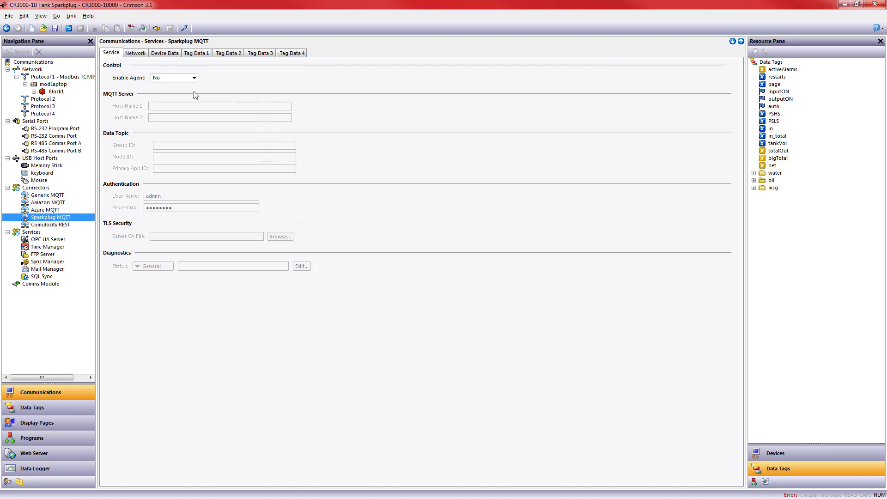
click(194, 78)
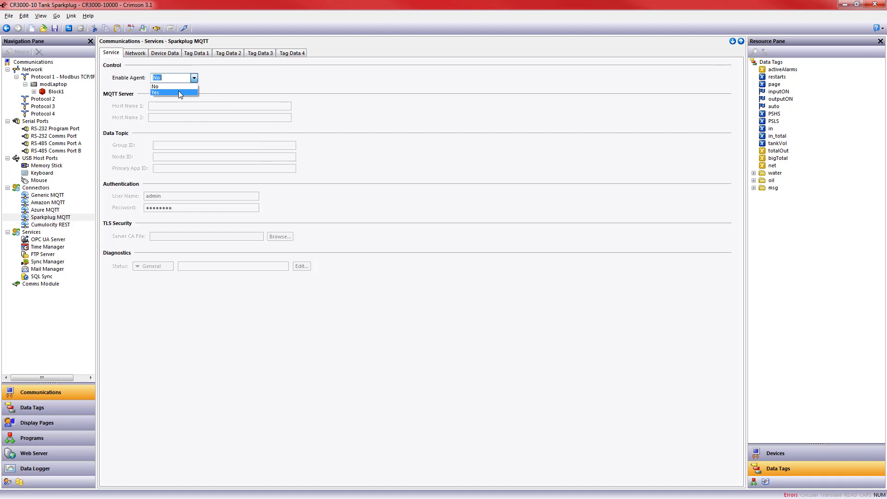
click(180, 93)
- Enter 192.168.1.87 as Host Name 1, Group ID Group2 and Node ID HMI1234
click(160, 106)
text(192.168.1.87)
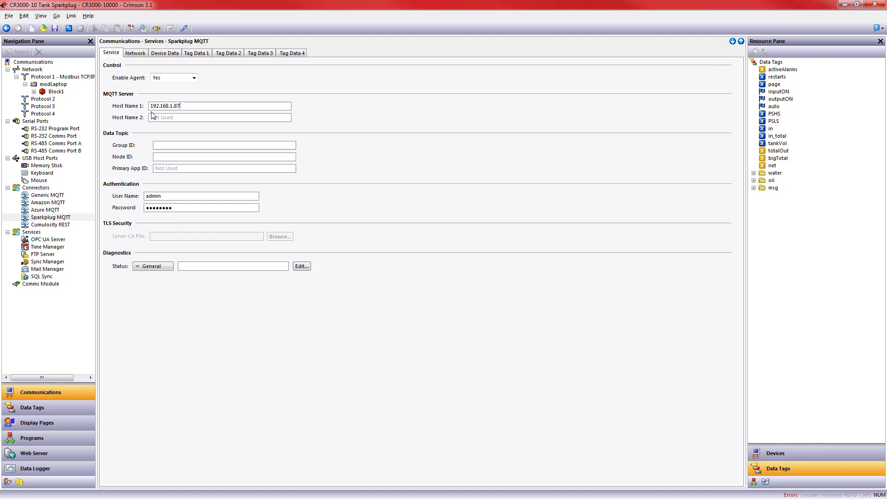
click(208, 146)
text(HMI1234)
click(139, 54)
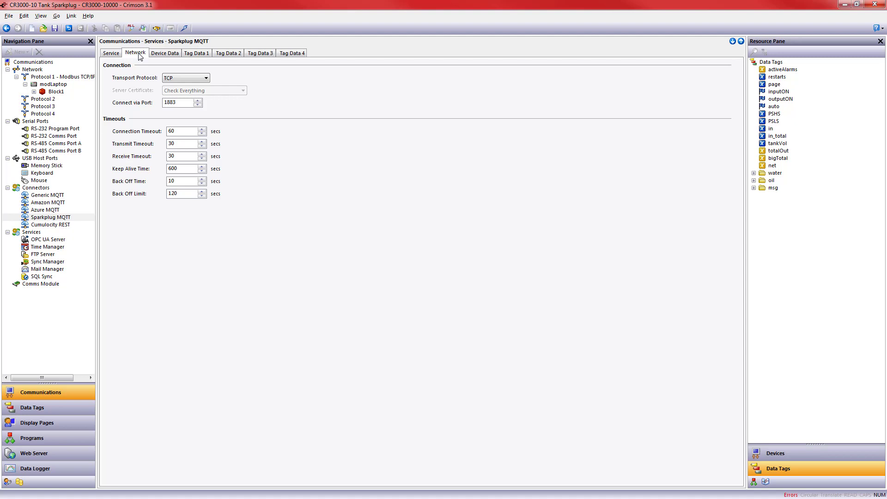
click(163, 53)
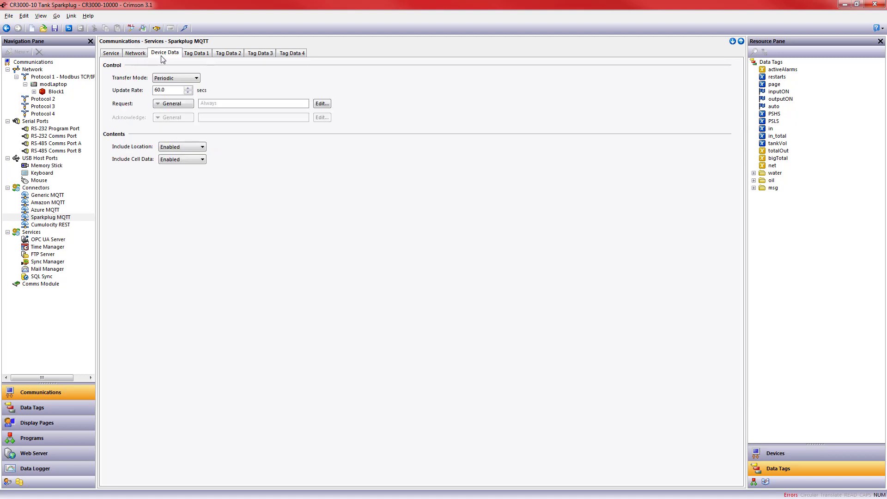
click(199, 54)
click(229, 53)
click(260, 53)
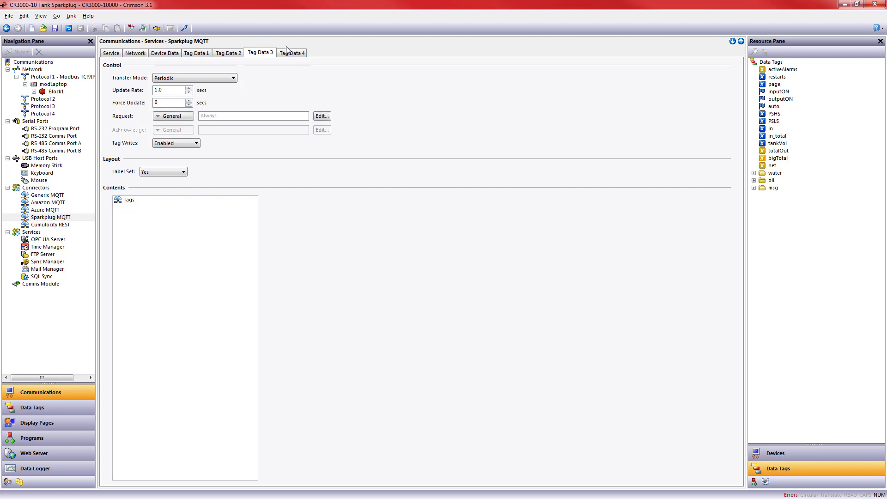
click(300, 55)
click(206, 53)
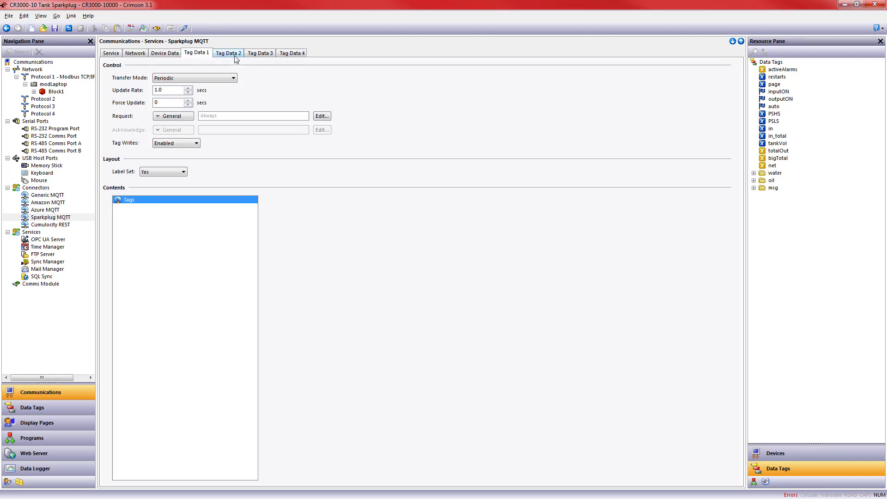
click(233, 78)
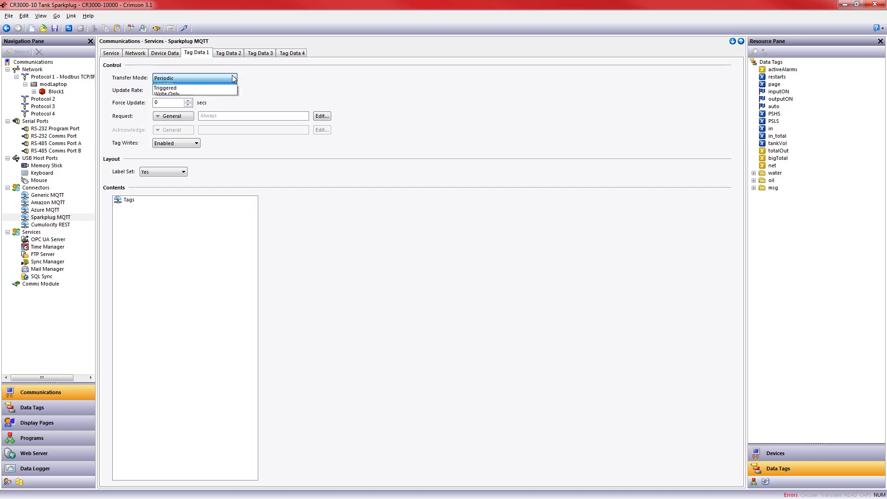
click(280, 90)
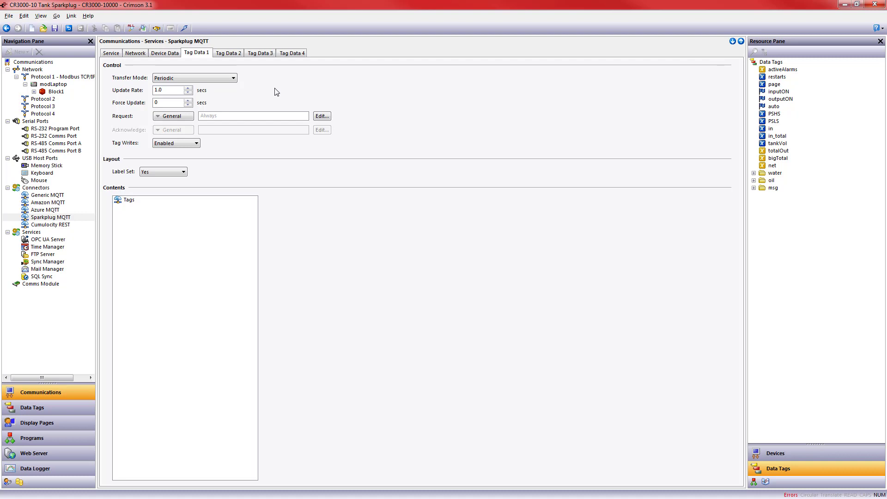
click(227, 54)
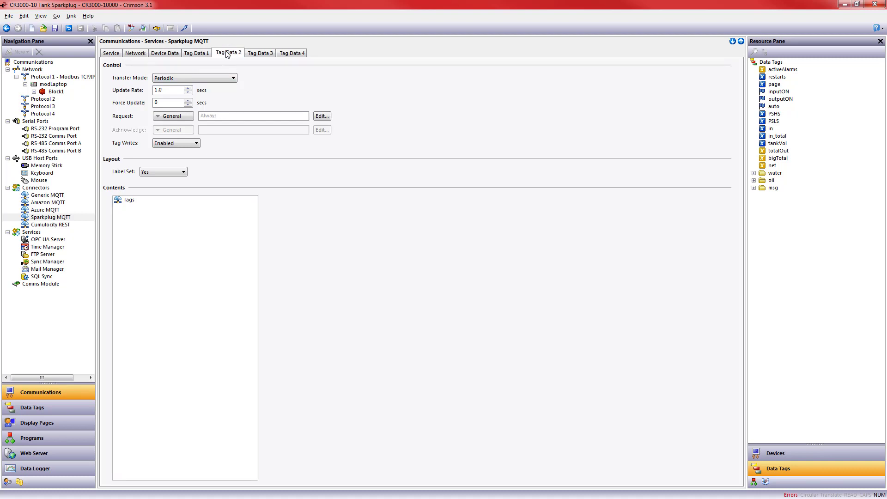
click(259, 54)
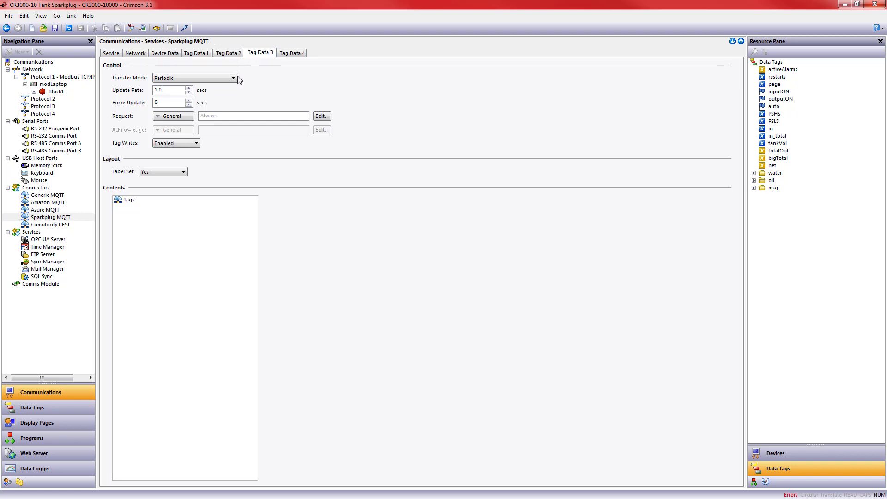
click(233, 78)
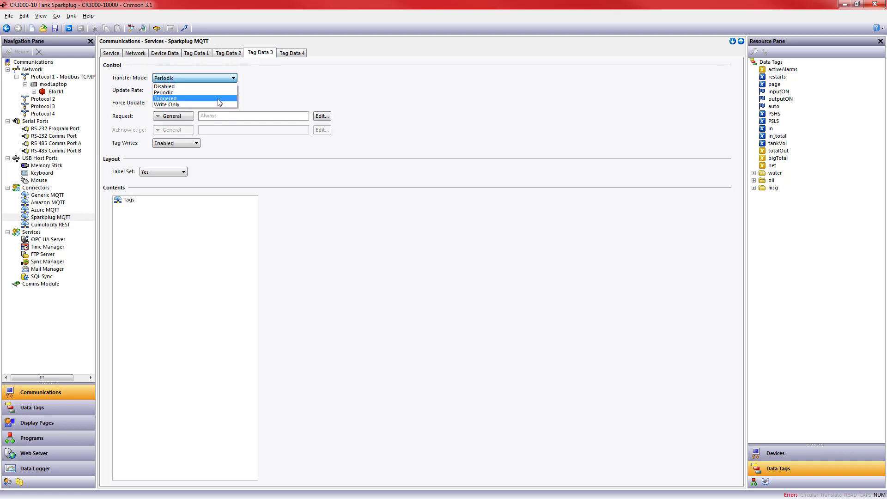
click(282, 84)
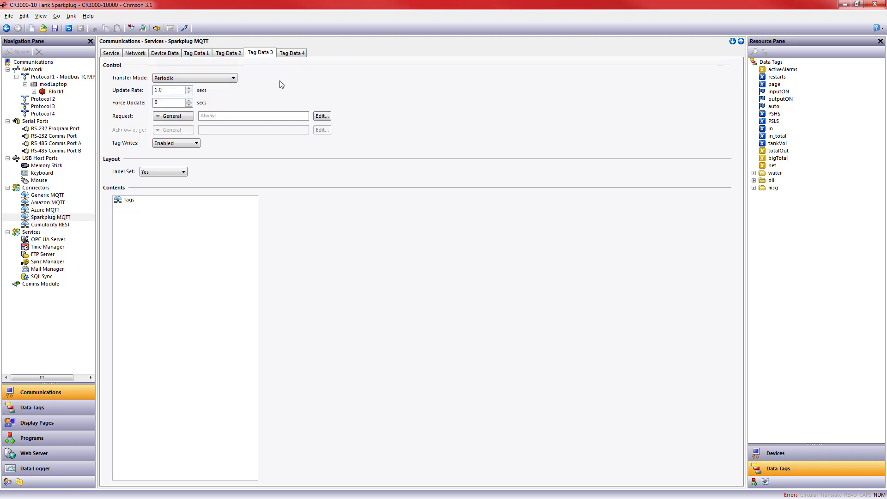
click(197, 53)
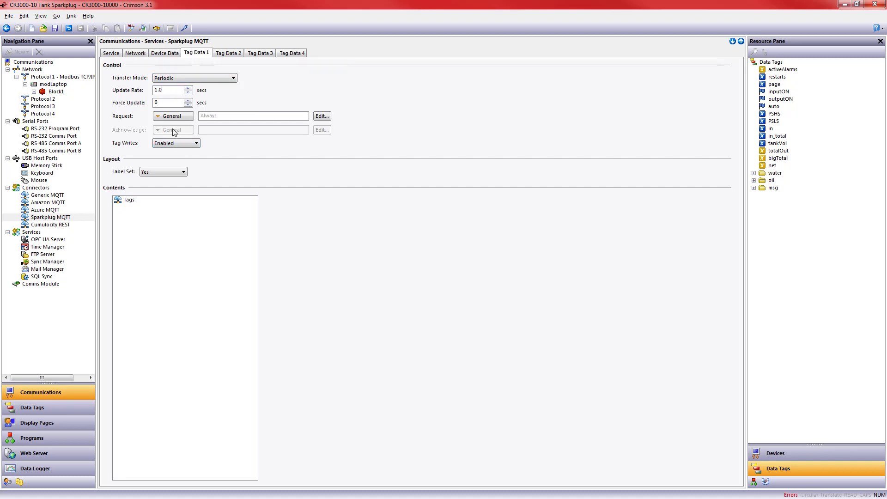
- Add activeAlarms, inputON, outputON and auto to Tag Data 1's contents
click(174, 240)
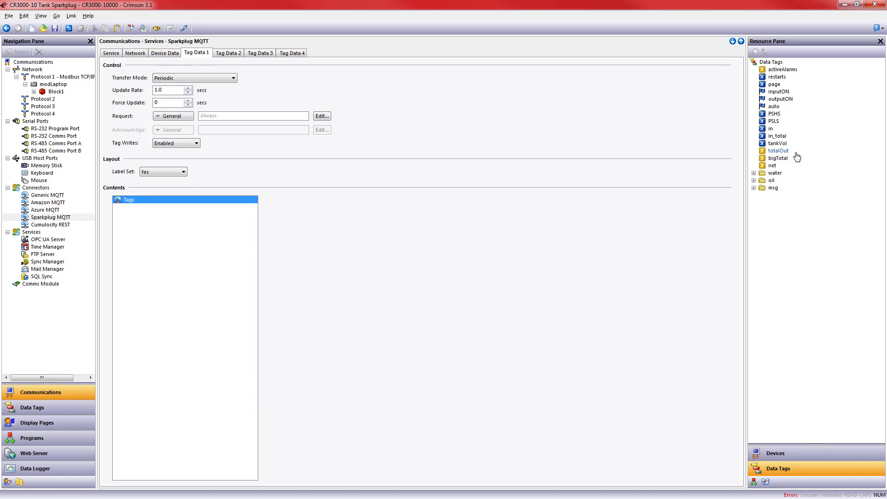
drag(781, 70, 703, 98)
drag(238, 227, 239, 231)
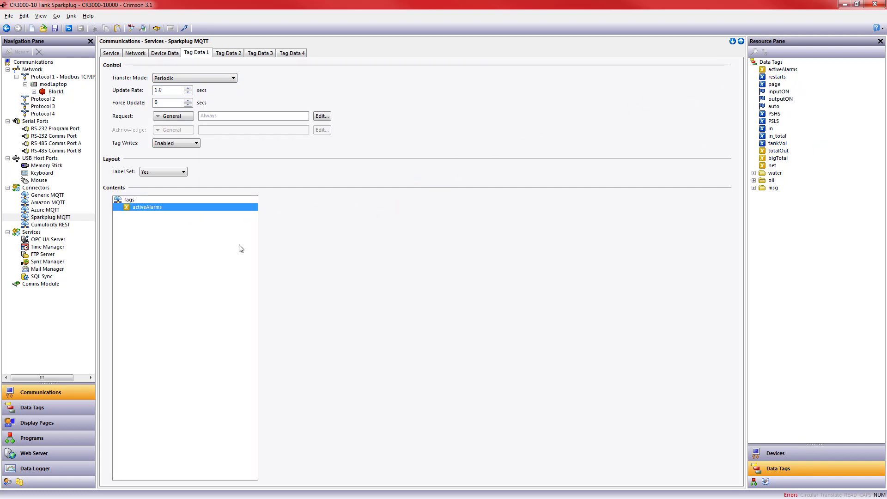
click(780, 92)
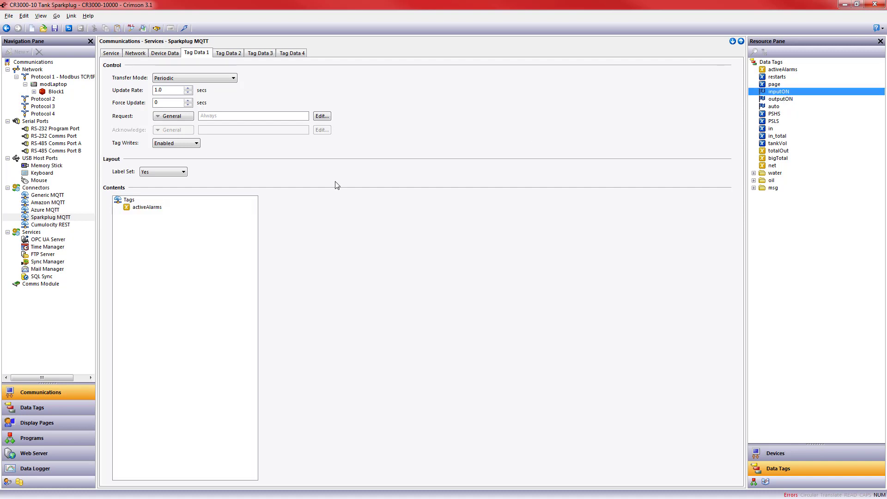
click(194, 207)
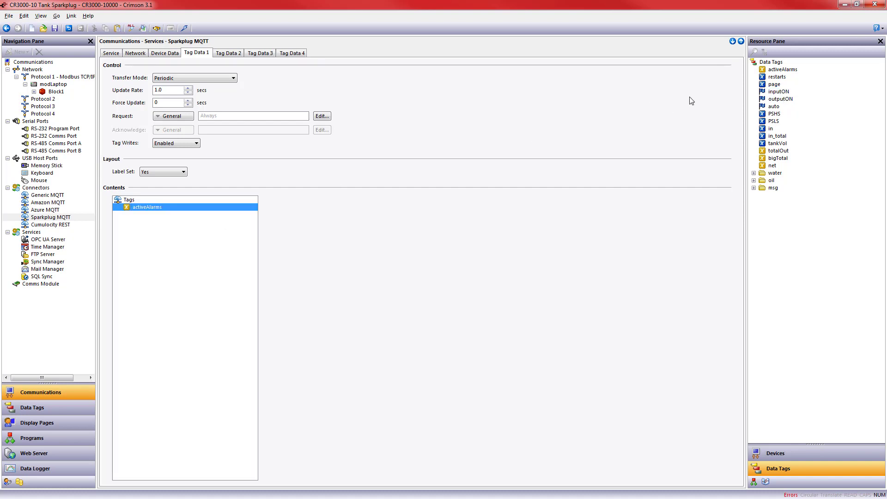
double_click(776, 92)
double_click(778, 99)
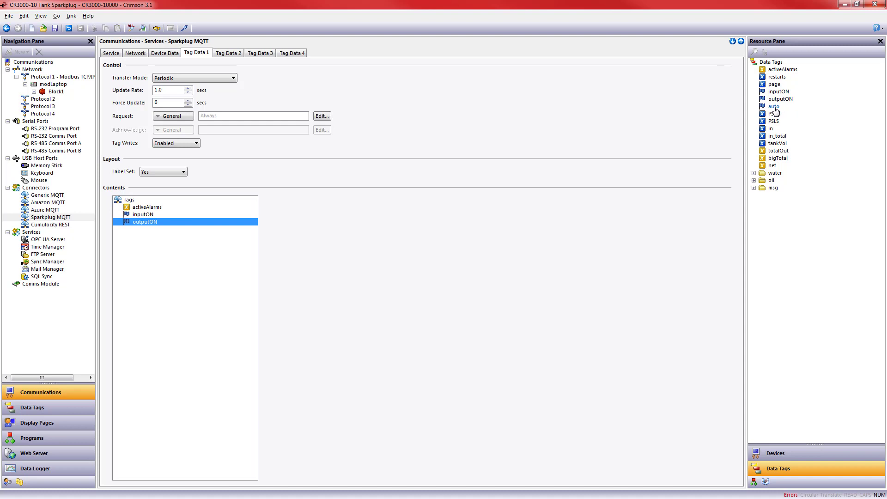
double_click(774, 107)
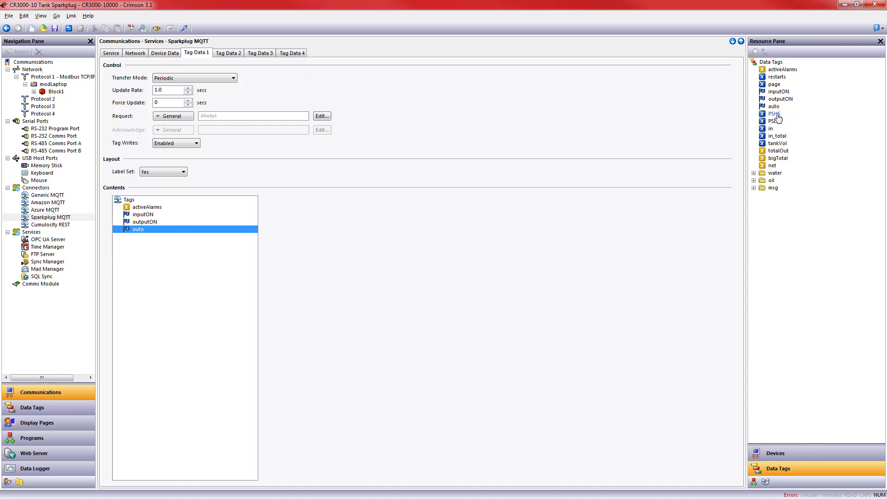
- Add PSHS, PSLS, tankVol, water.pressure and oil.pressure, then download the database to the HMI
click(779, 116)
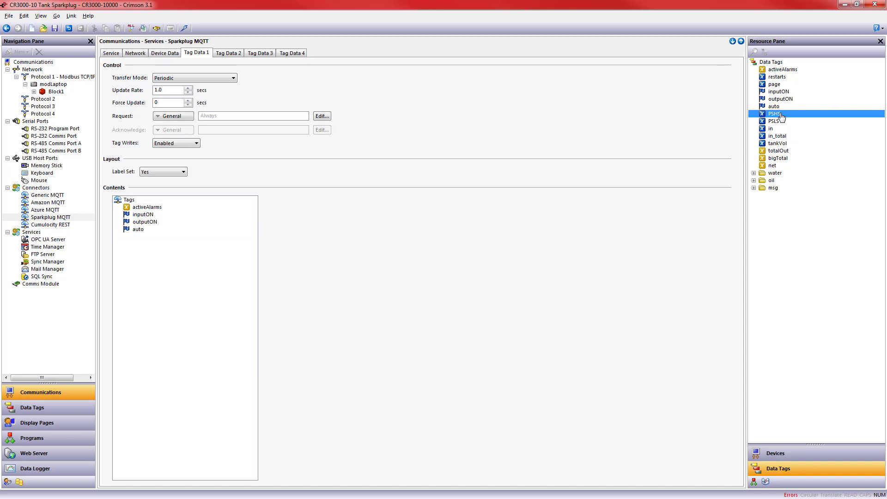
double_click(781, 117)
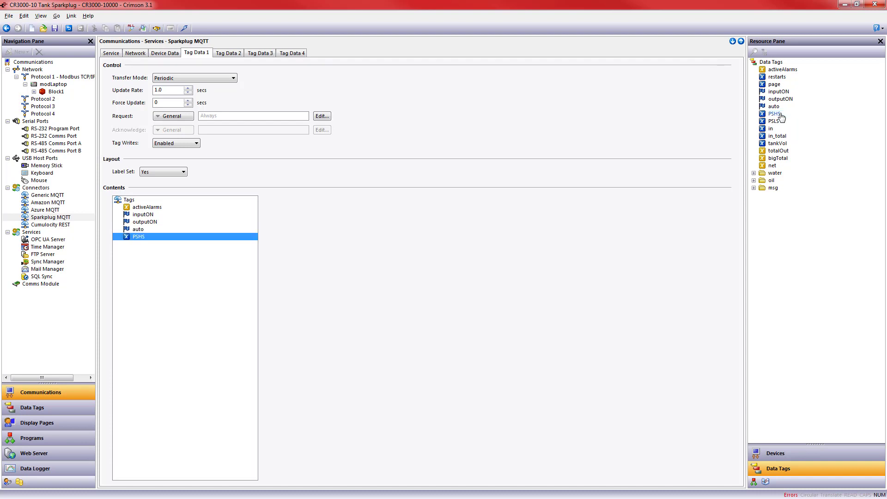
double_click(779, 123)
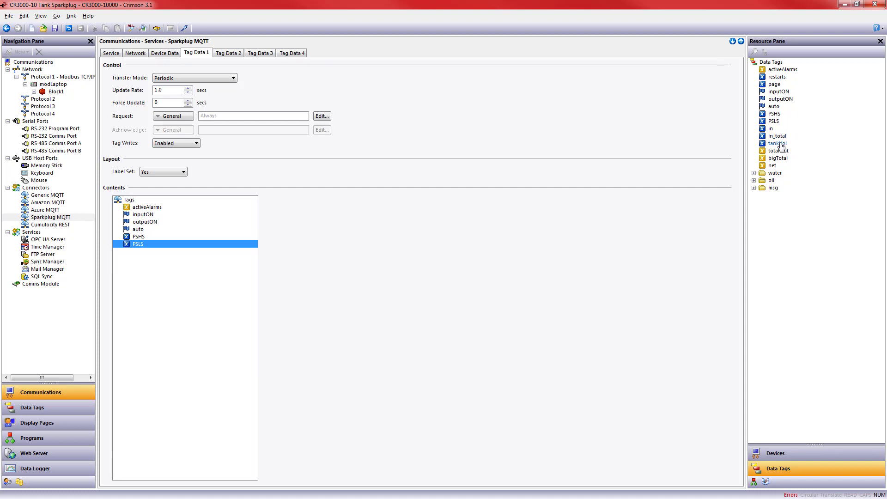
double_click(780, 145)
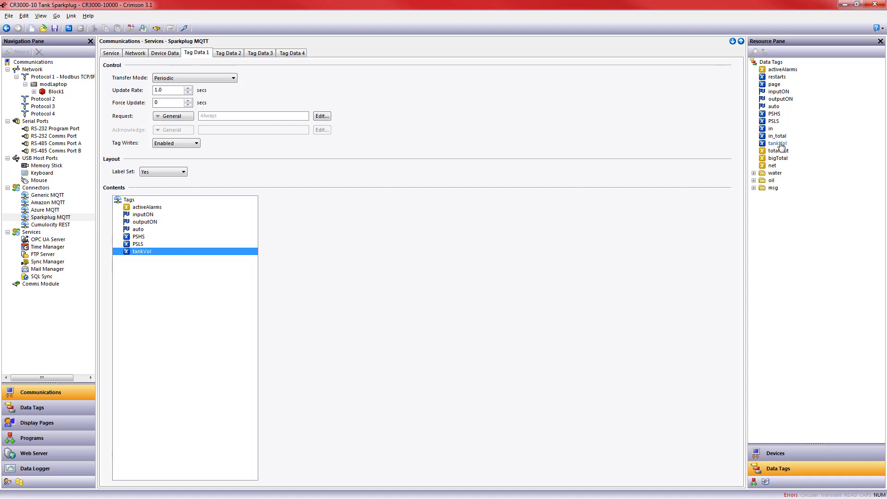
click(755, 174)
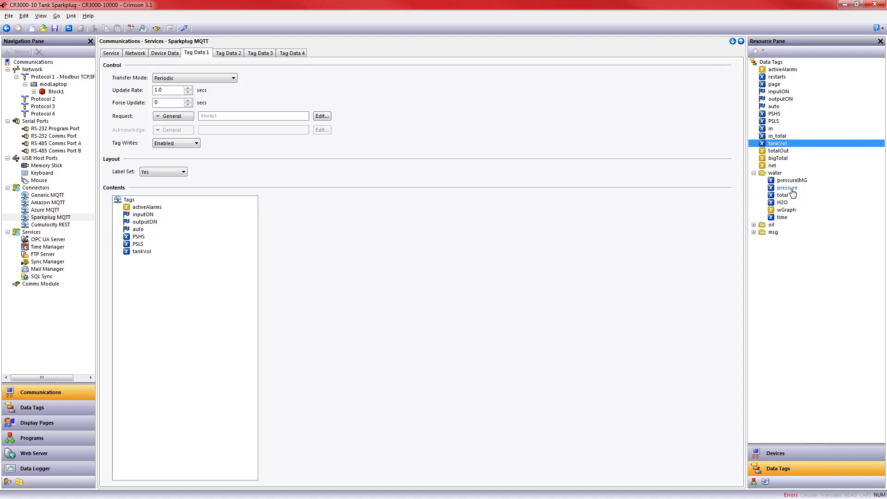
double_click(787, 188)
click(754, 225)
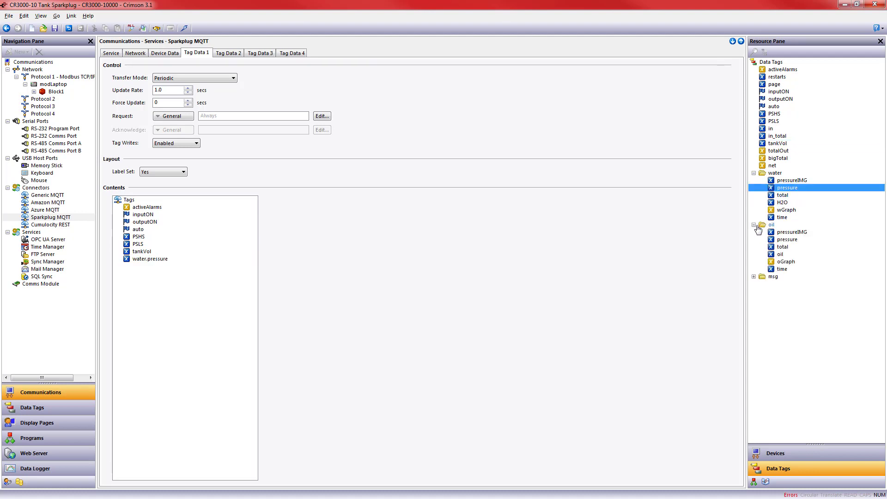
double_click(787, 239)
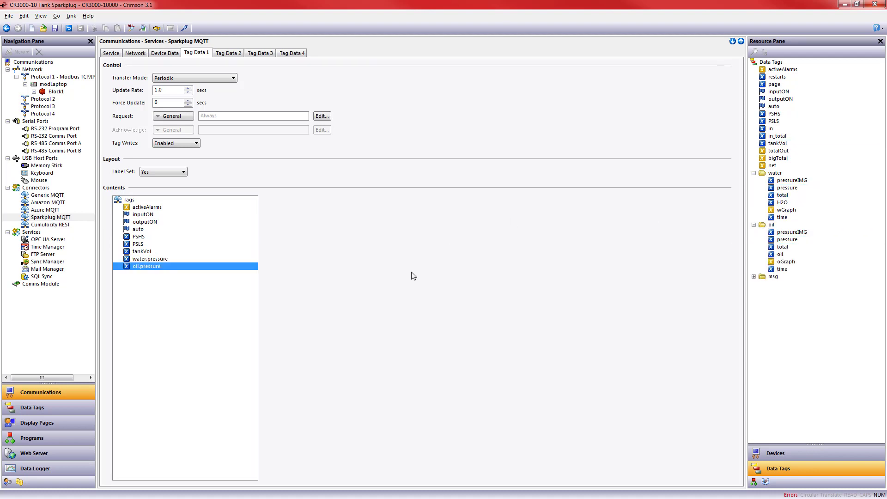
click(185, 28)
- In Ignition Designer, refresh All Providers and the MQTT Engine tag provider
key(alt+Tab)
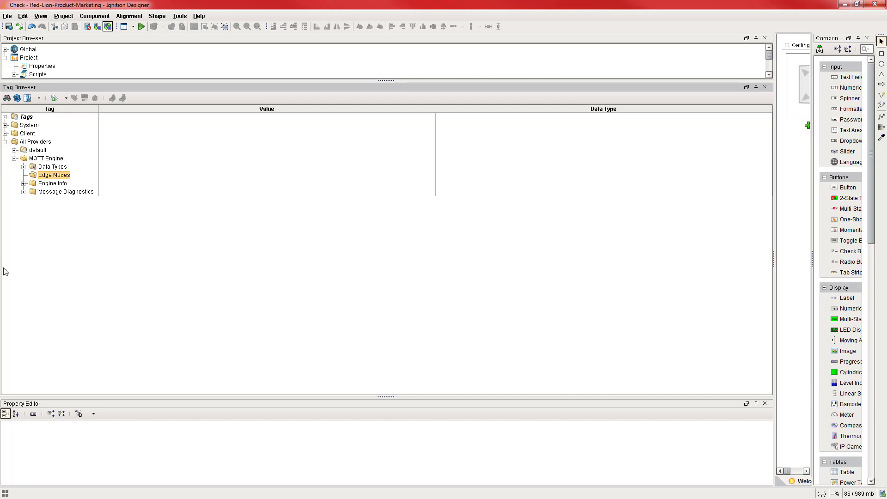
click(45, 140)
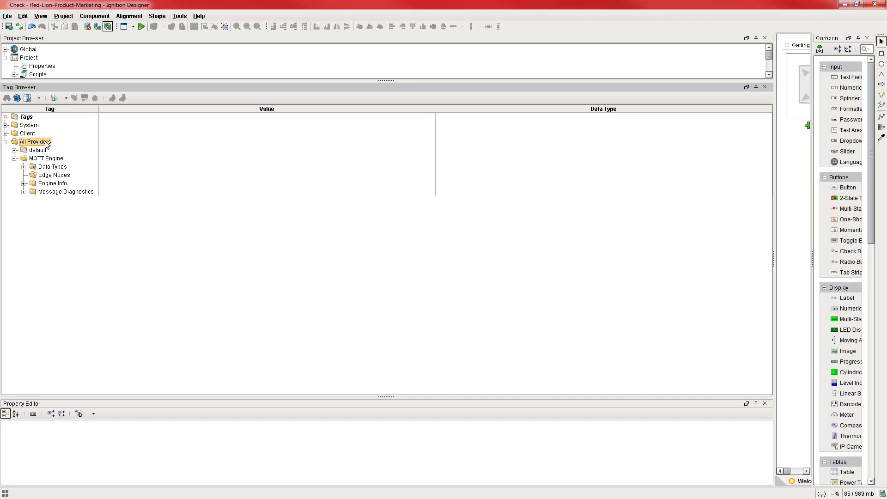
right_click(42, 146)
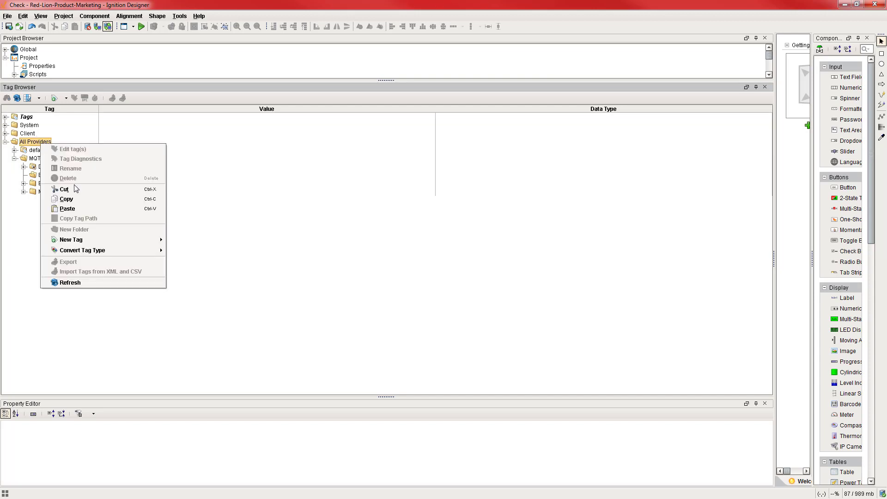
click(91, 284)
click(46, 159)
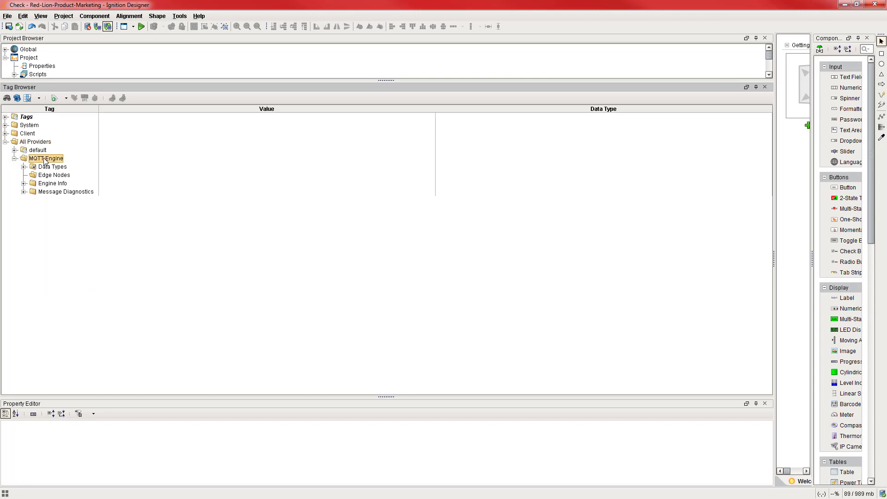
right_click(45, 159)
click(79, 276)
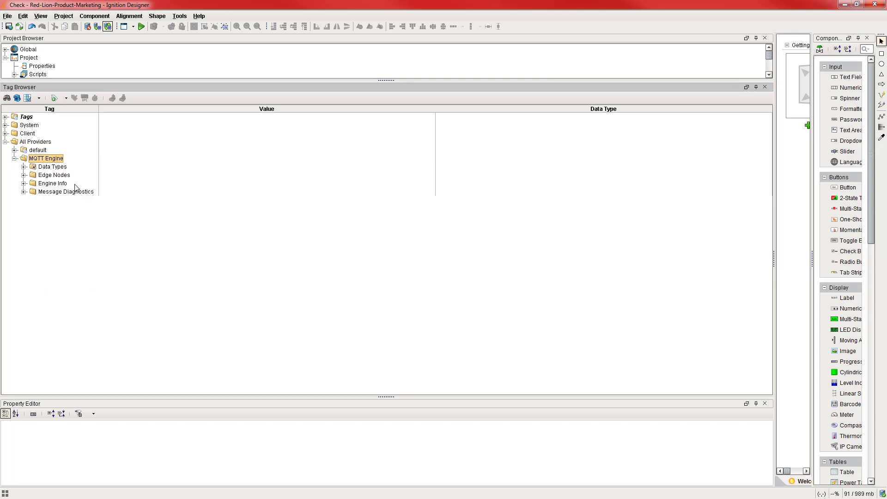
- Expand Edge Nodes > Group2 > HMI1234 > Tags > Set1 to list the live tag values
double_click(47, 176)
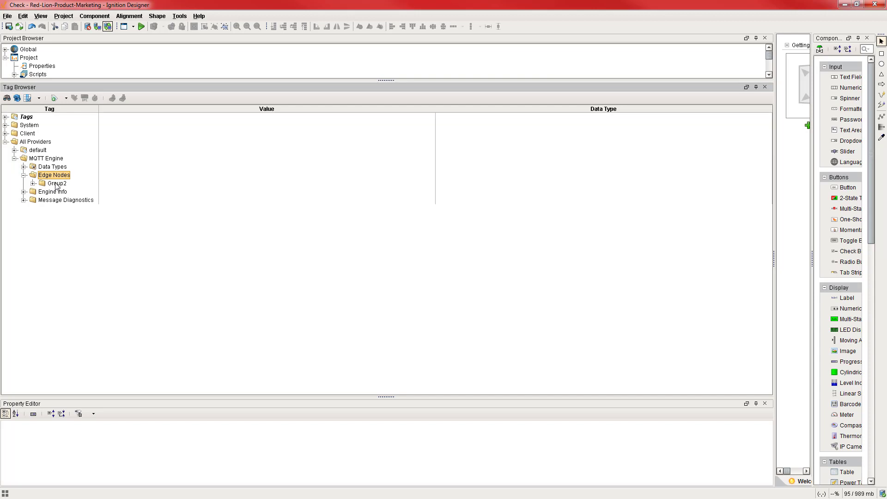
double_click(56, 185)
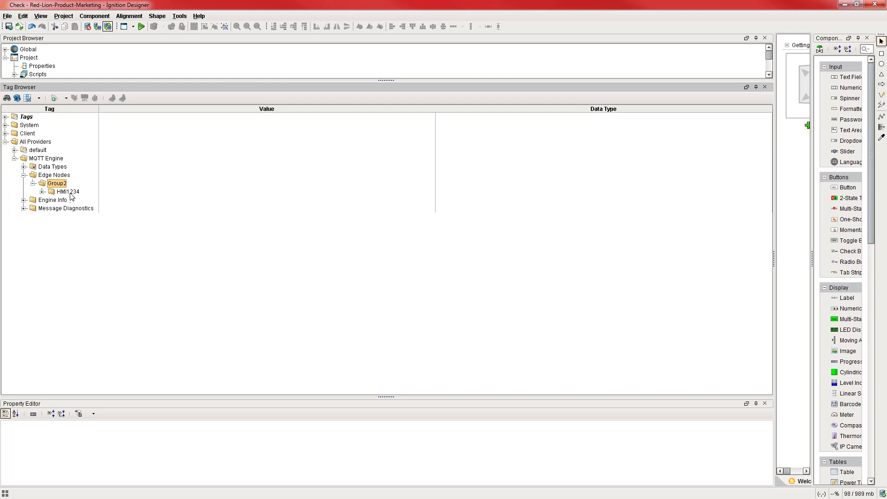
double_click(69, 192)
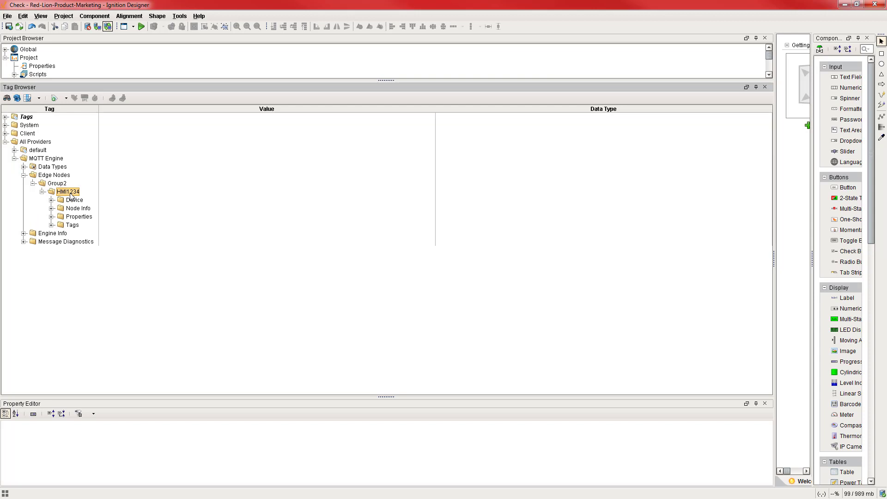
double_click(68, 226)
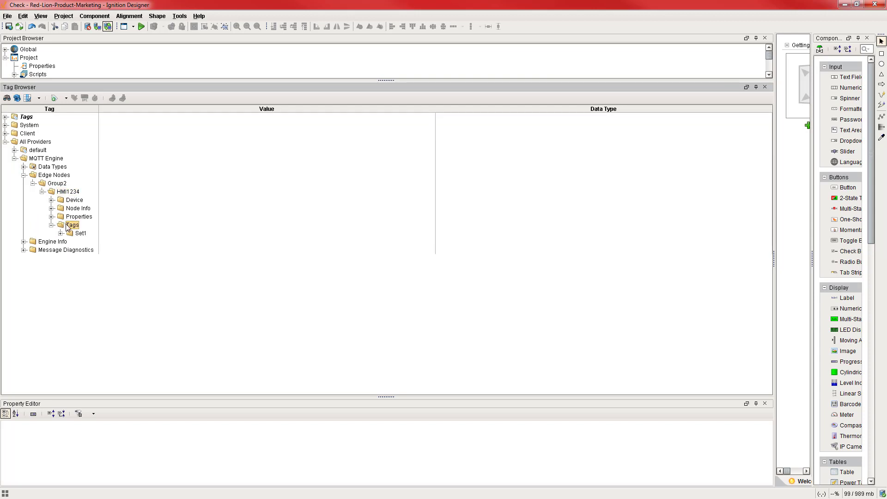
double_click(77, 234)
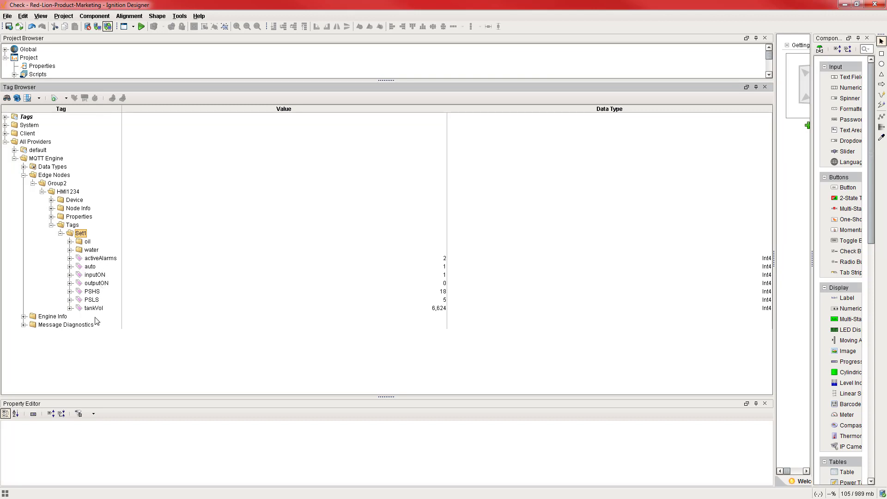
- Expand the oil and water folders to show pressures 3 and 7, then switch to the Modbus simulator
click(70, 241)
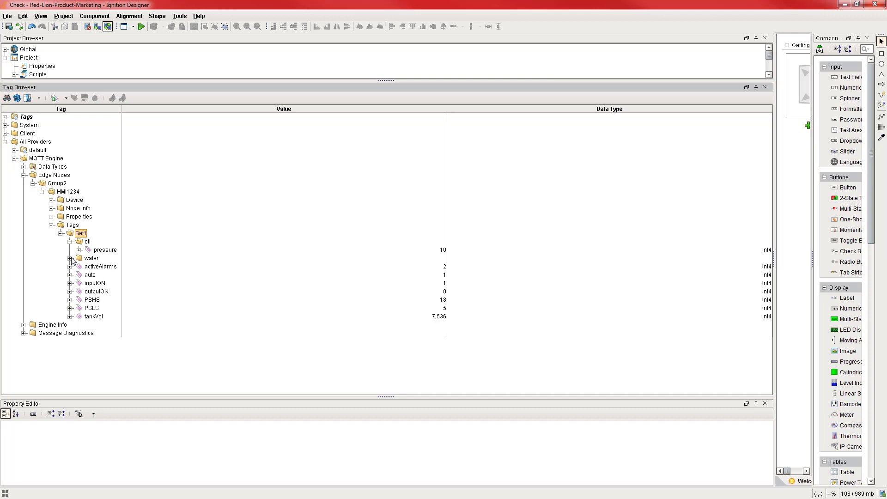
click(70, 258)
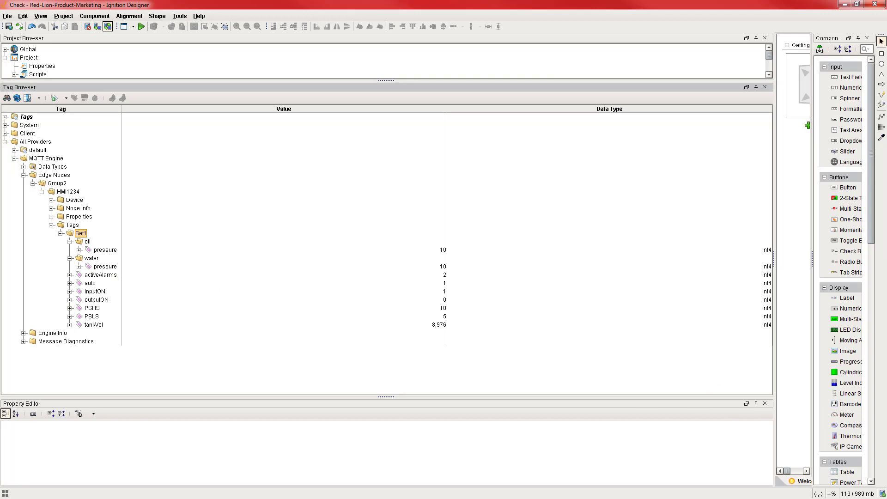
key(alt+Tab)
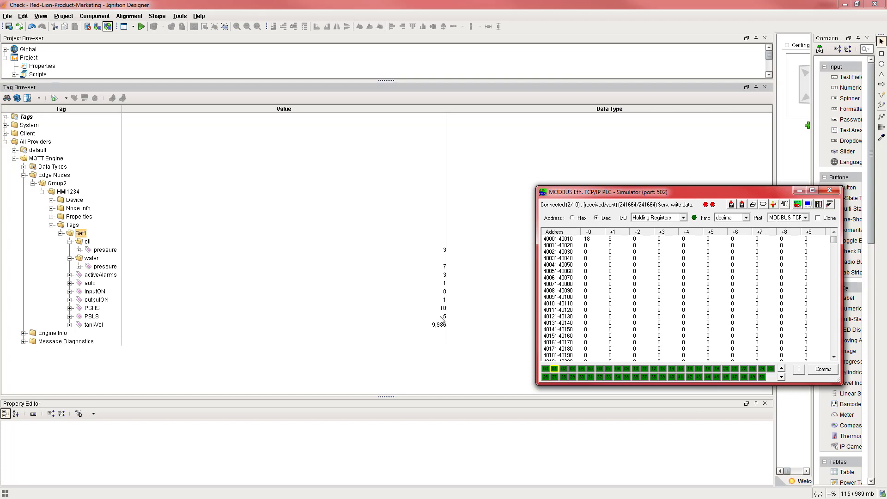
- Enter 15 in holding register 40001 and 3 in register 40002
double_click(595, 240)
text(15)
key(Return)
double_click(610, 239)
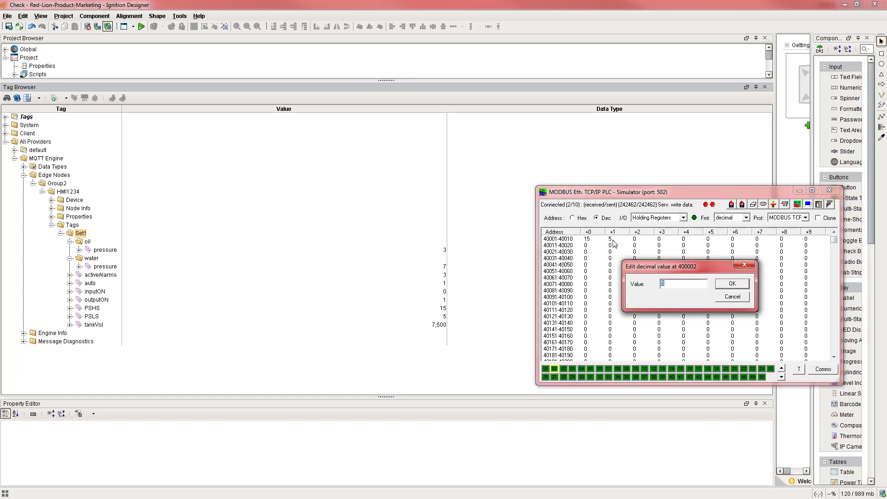
text(3)
key(Return)
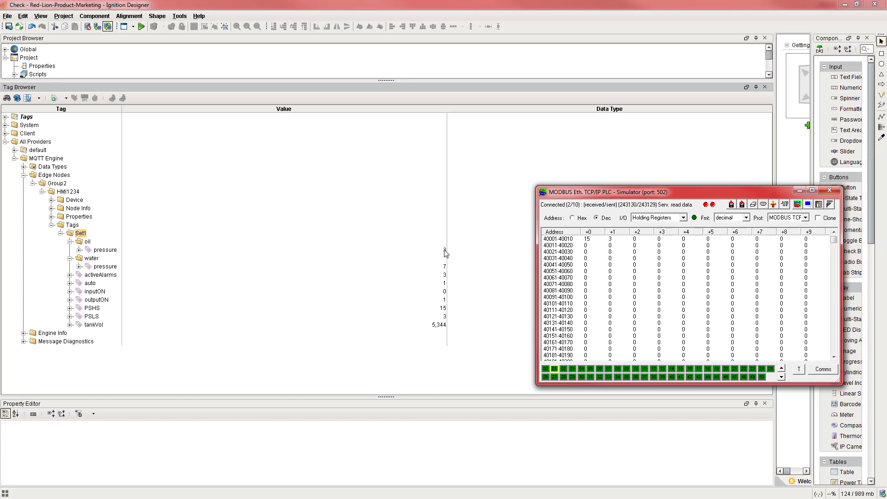
- Write 7 to the oil pressure tag and check the HMI Remote View shows OIL 7 psi
double_click(444, 251)
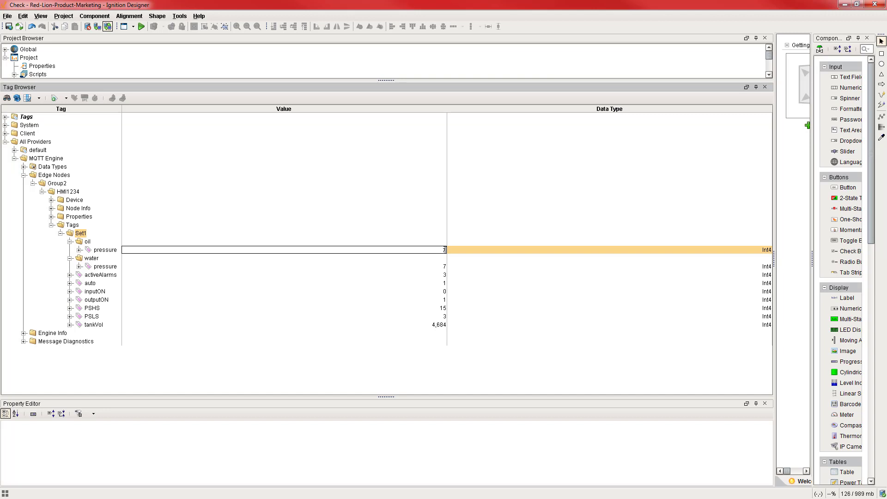
key(Return)
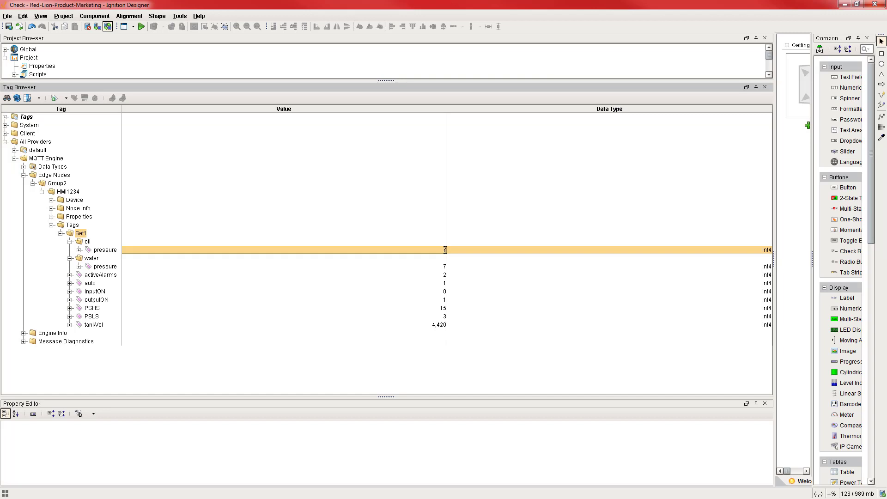
key(alt+Tab)
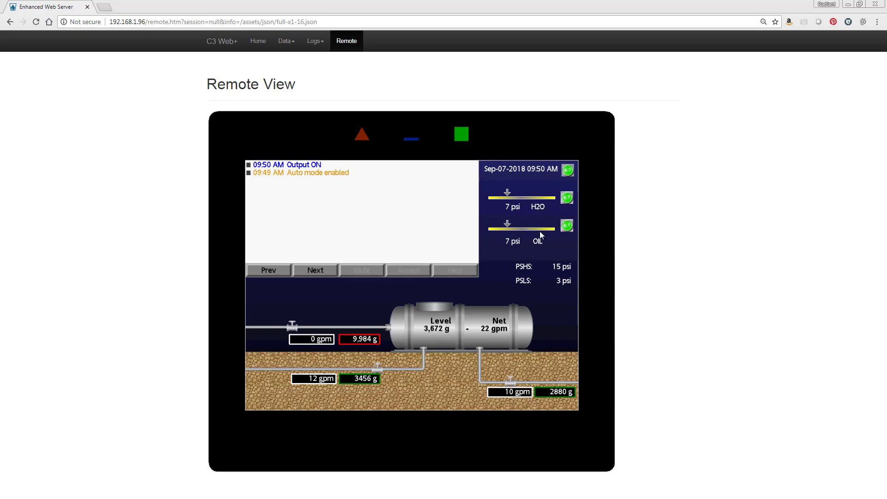
key(alt+Tab)
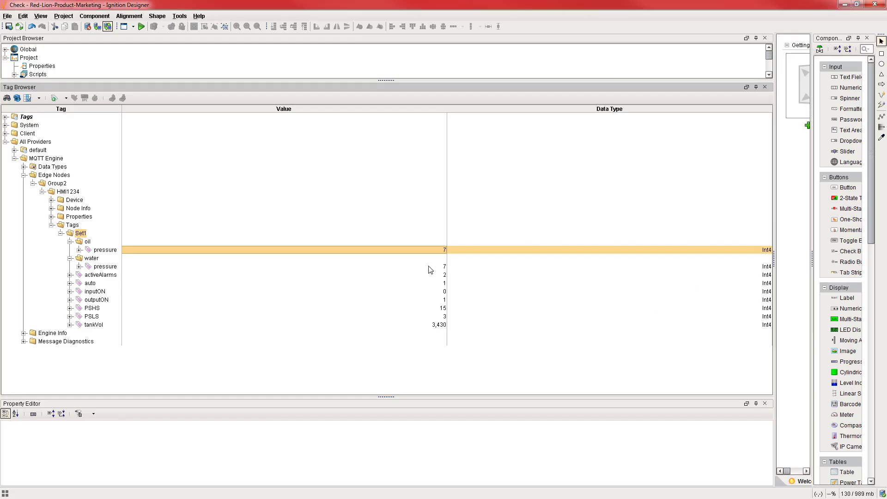
- Write 15 to the water pressure tag and check the HMI shows H2O 15 psi
double_click(444, 267)
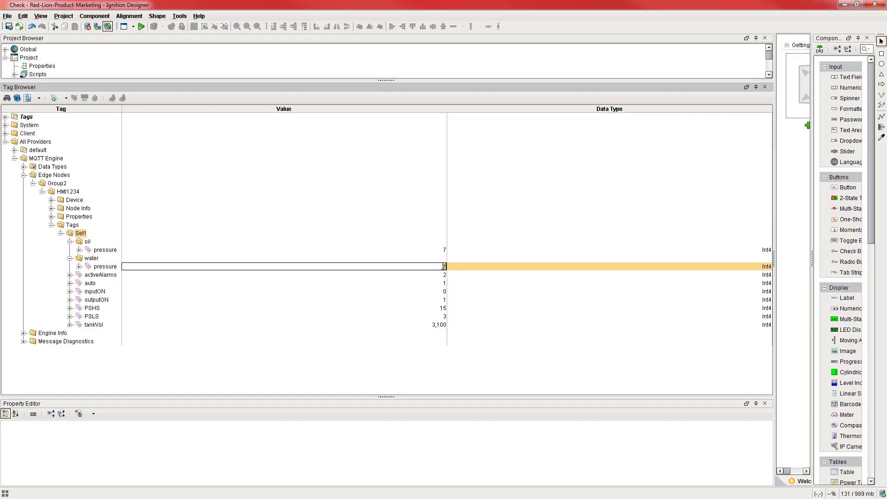
key(Return)
key(alt+Tab)
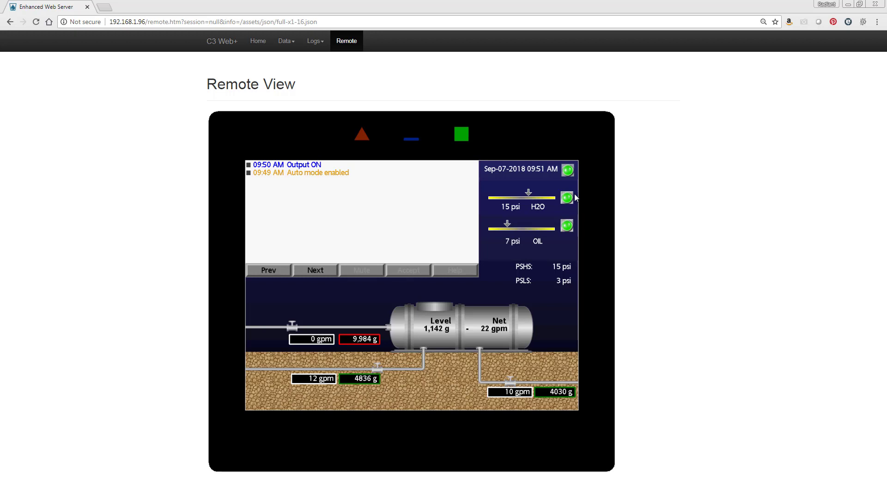
key(alt+Tab)
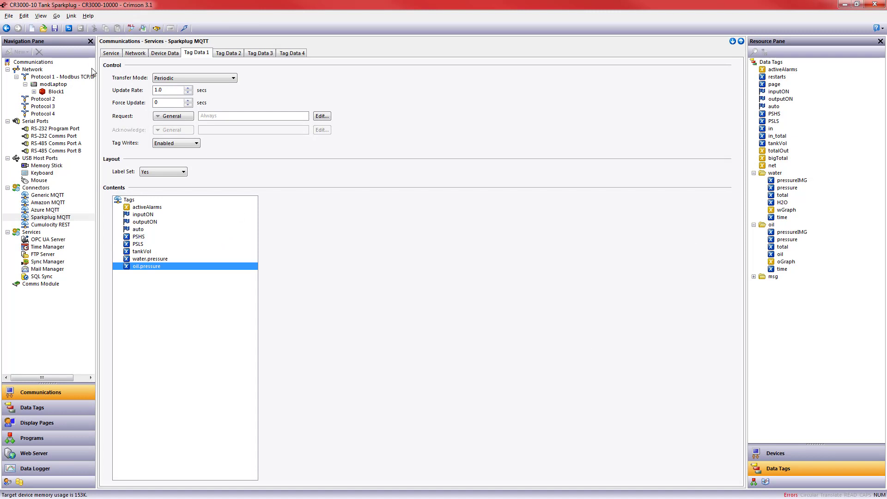
click(111, 53)
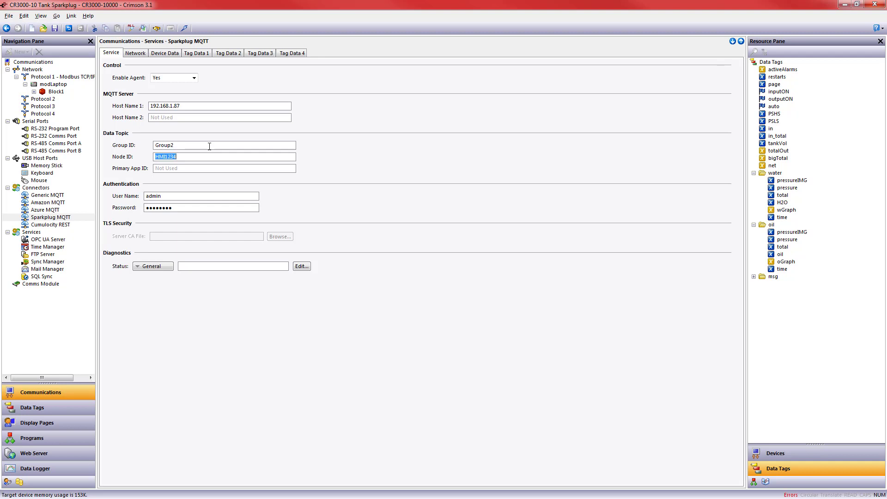
click(144, 53)
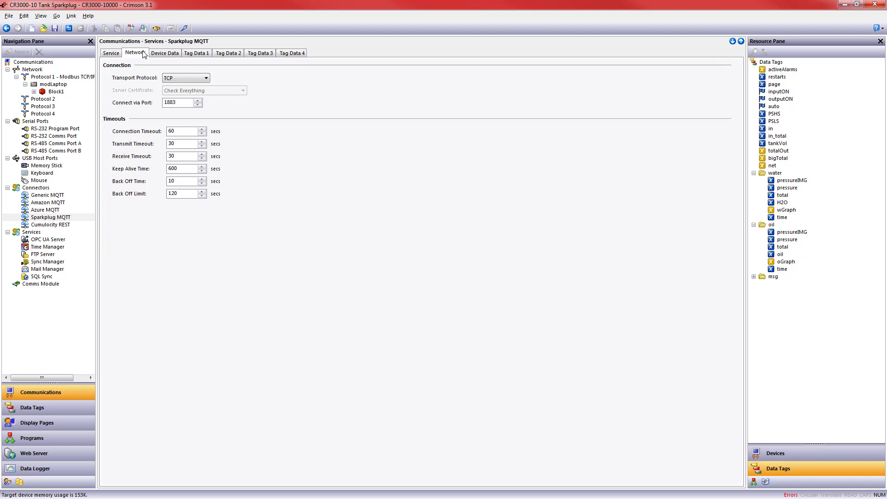
click(206, 55)
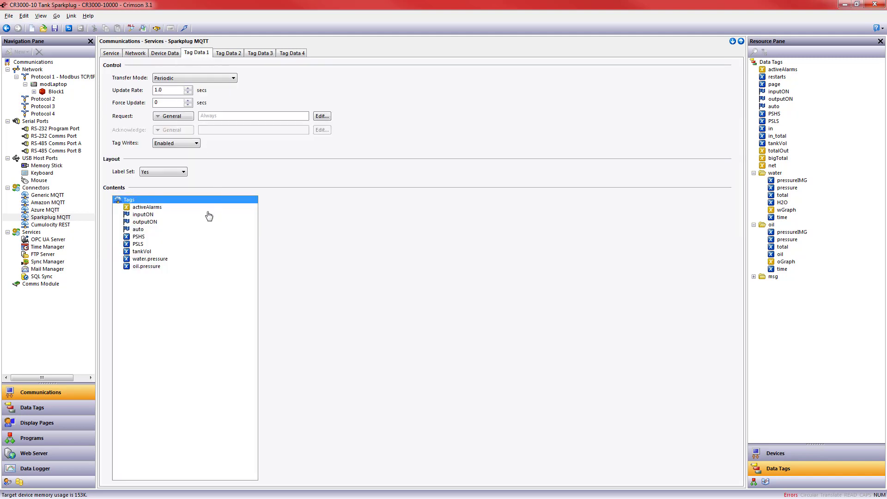